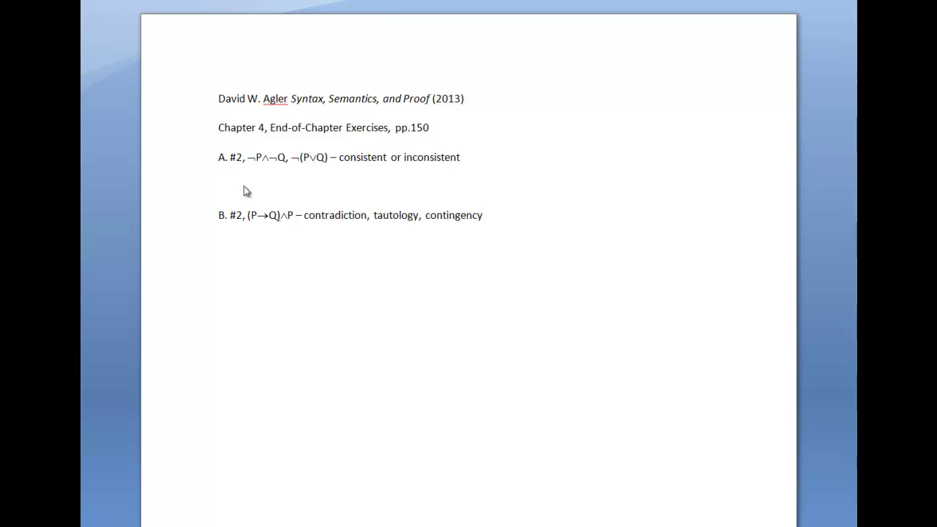
- Insert a 3x3 table under exercise A and number its rows 1 to 3
{"action": "left_click", "coordinate": [238, 184]}
{"action": "left_click", "coordinate": [183, 1]}
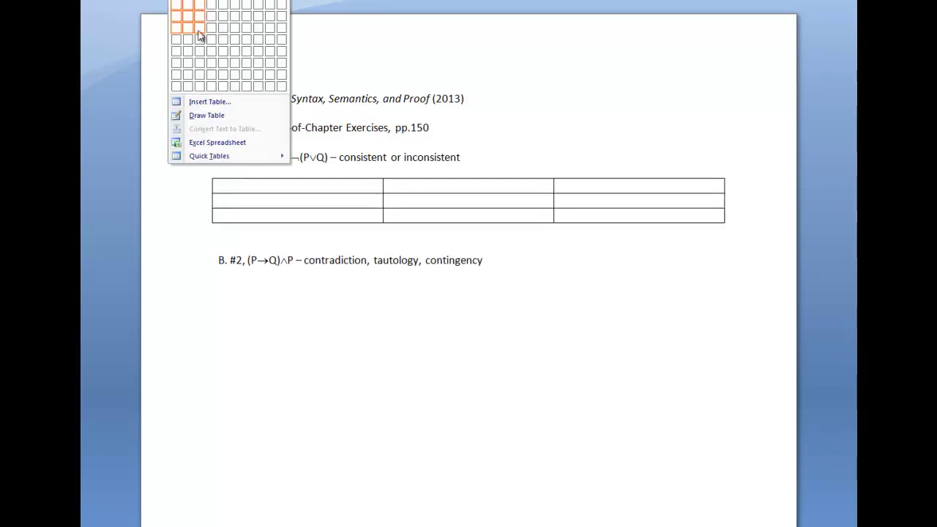
{"action": "left_click", "coordinate": [198, 34]}
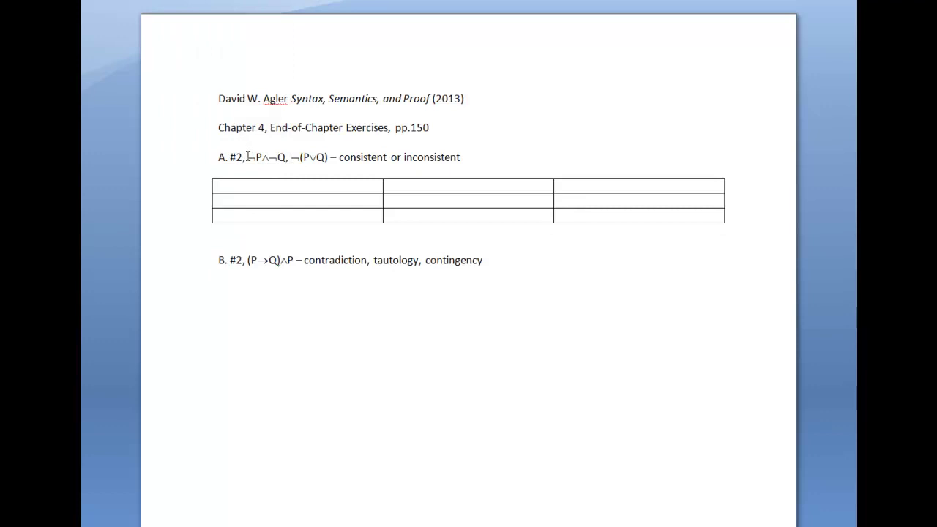
{"action": "type", "text": "1"}
{"action": "key", "text": "Down"}
{"action": "type", "text": "2"}
{"action": "key", "text": "Down"}
{"action": "type", "text": "3"}
{"action": "key", "text": "Up"}
{"action": "key", "text": "Up"}
- Enter ¬P∧¬Q and ¬(P∨Q), each justified P, and autofit the number column
{"action": "key", "text": "Tab"}
{"action": "type", "text": "¬P∧"}
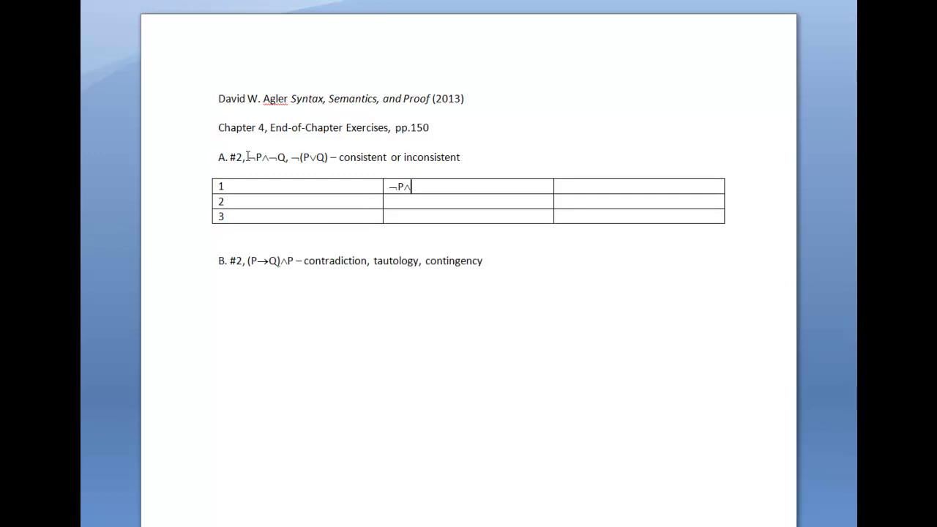
{"action": "type", "text": "¬Q"}
{"action": "key", "text": "Tab"}
{"action": "type", "text": "P"}
{"action": "key", "text": "Tab"}
{"action": "key", "text": "Tab"}
{"action": "type", "text": "¬("}
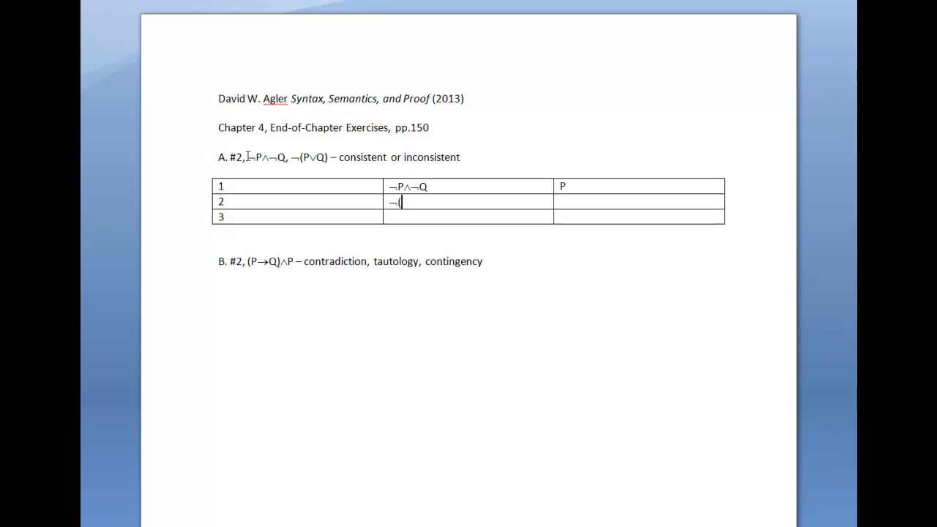
{"action": "type", "text": "P∨Q)"}
{"action": "key", "text": "Tab"}
{"action": "type", "text": "P"}
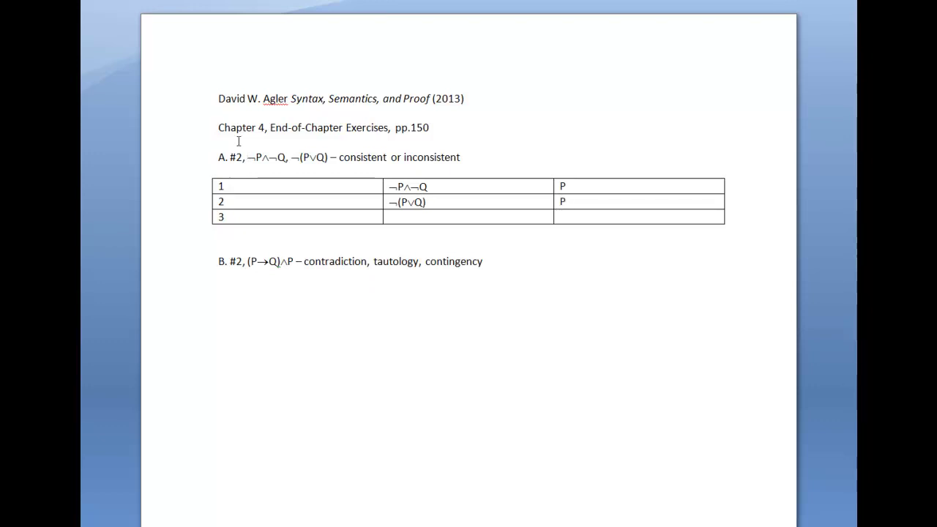
{"action": "left_click", "coordinate": [417, 218]}
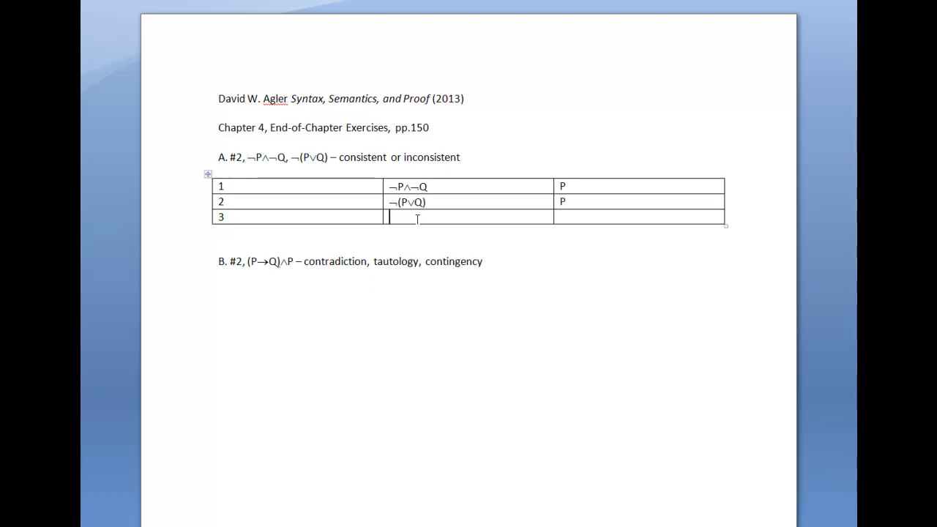
{"action": "double_click", "coordinate": [383, 185]}
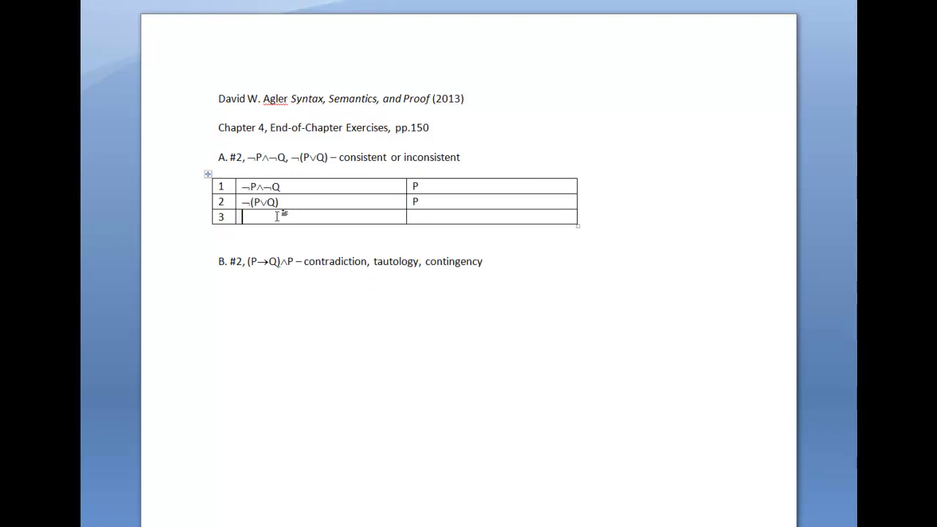
- Check off line 1 with ✓ and fill row 3 with ¬P justified 1∧D
{"action": "left_click", "coordinate": [299, 187]}
{"action": "type", "text": "✓"}
{"action": "left_click", "coordinate": [300, 217]}
{"action": "type", "text": "¬P"}
{"action": "key", "text": "Tab"}
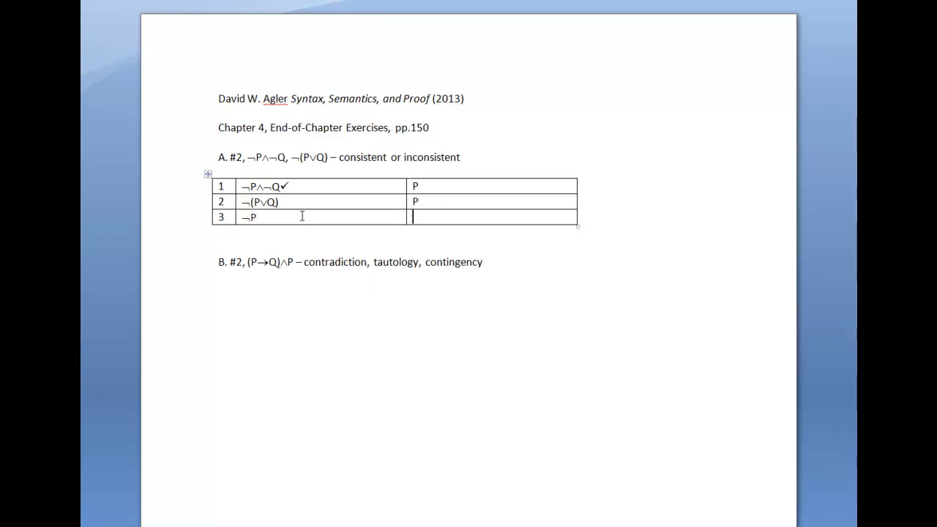
{"action": "type", "text": "1∧D"}
- Add row 4 holding ¬Q justified 1∧D, followed by an empty fifth row
{"action": "key", "text": "Tab"}
{"action": "type", "text": "4"}
{"action": "key", "text": "Tab"}
{"action": "type", "text": "¬Q"}
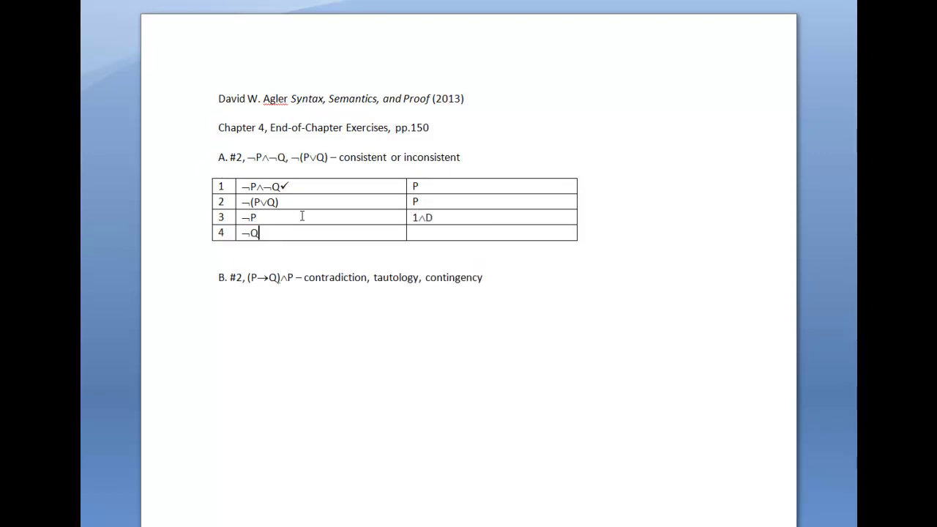
{"action": "key", "text": "Tab"}
{"action": "type", "text": "1∧D"}
{"action": "key", "text": "Tab"}
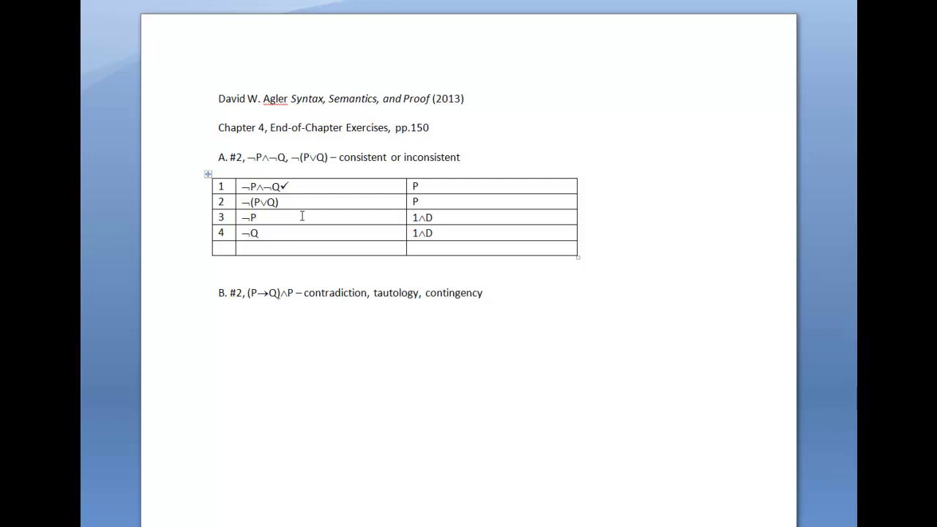
- Check off line 2, justify row 5 with 2¬∨D, and add rows 6 and 7
{"action": "left_click", "coordinate": [296, 203]}
{"action": "key", "text": "ctrl+y"}
{"action": "key", "text": "BackSpace"}
{"action": "key", "text": "ctrl+y"}
{"action": "key", "text": "Down"}
{"action": "key", "text": "Down"}
{"action": "key", "text": "Down"}
{"action": "key", "text": "Left"}
{"action": "key", "text": "Tab"}
{"action": "key", "text": "Tab"}
{"action": "type", "text": "2¬"}
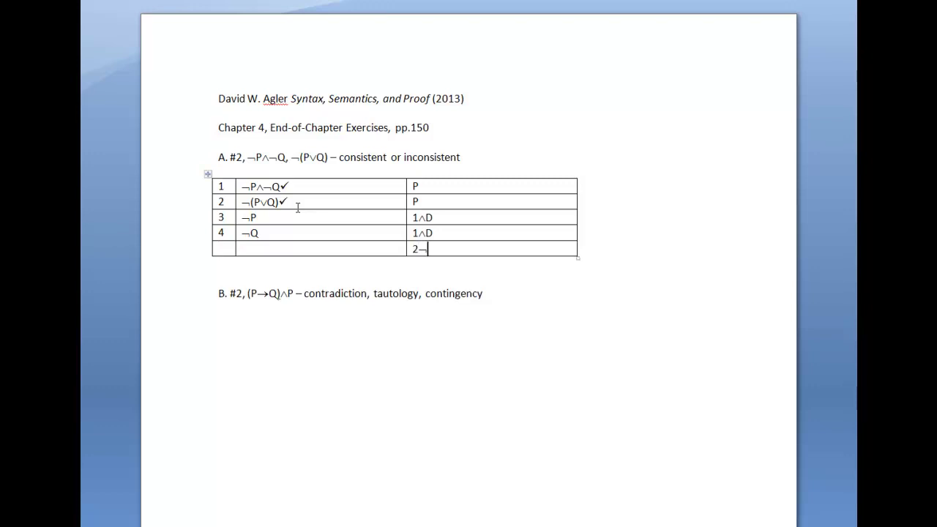
{"action": "type", "text": "∨D"}
{"action": "key", "text": "Tab"}
{"action": "key", "text": "Tab"}
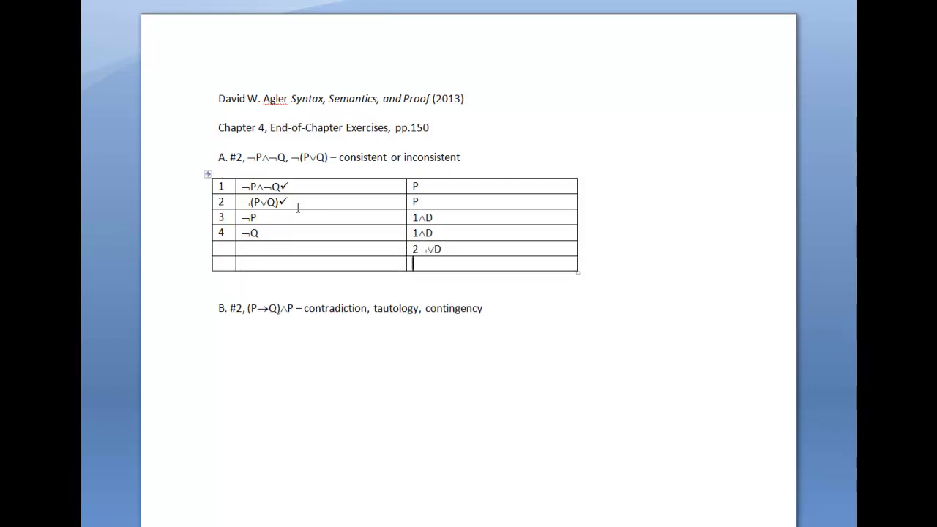
{"action": "key", "text": "Tab"}
- Justify row 6 with 2¬∨D and enter ¬P and ¬Q in rows 5 and 6
{"action": "left_click", "coordinate": [453, 262]}
{"action": "type", "text": "2¬∨D"}
{"action": "key", "text": "Up"}
{"action": "key", "text": "Left"}
{"action": "key", "text": "Left"}
{"action": "key", "text": "Left"}
{"action": "key", "text": "Left"}
{"action": "key", "text": "Left"}
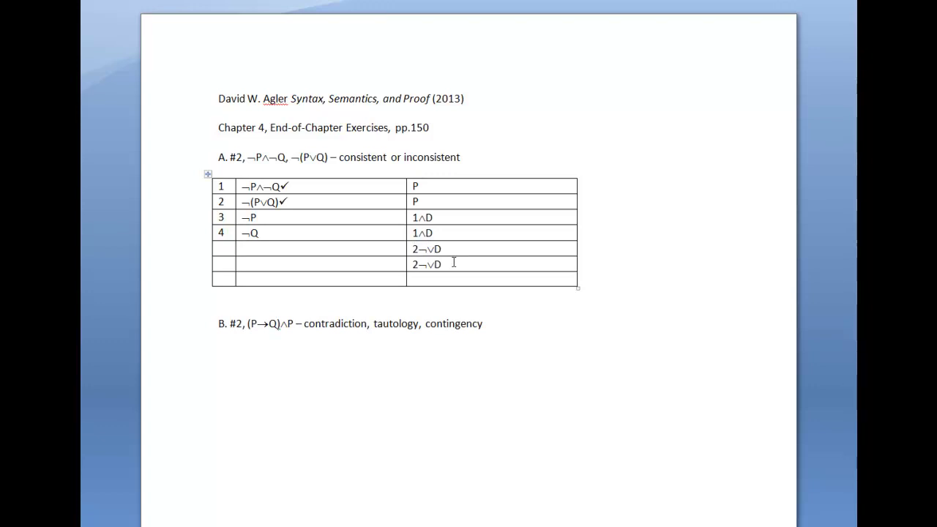
{"action": "type", "text": "¬P"}
{"action": "key", "text": "Down"}
{"action": "type", "text": "¬Q"}
- Number rows 5 and 6, then place the cursor in row 7's formula cell
{"action": "key", "text": "Up"}
{"action": "key", "text": "shift+Tab"}
{"action": "type", "text": "5"}
{"action": "key", "text": "Down"}
{"action": "type", "text": "6"}
{"action": "key", "text": "Down"}
{"action": "key", "text": "Tab"}
{"action": "left_click_drag", "start_coordinate": [264, 272], "coordinate": [260, 187]}
{"action": "left_click", "coordinate": [268, 276]}
- Type o in row 7 and centre all the table's text
{"action": "type", "text": "o"}
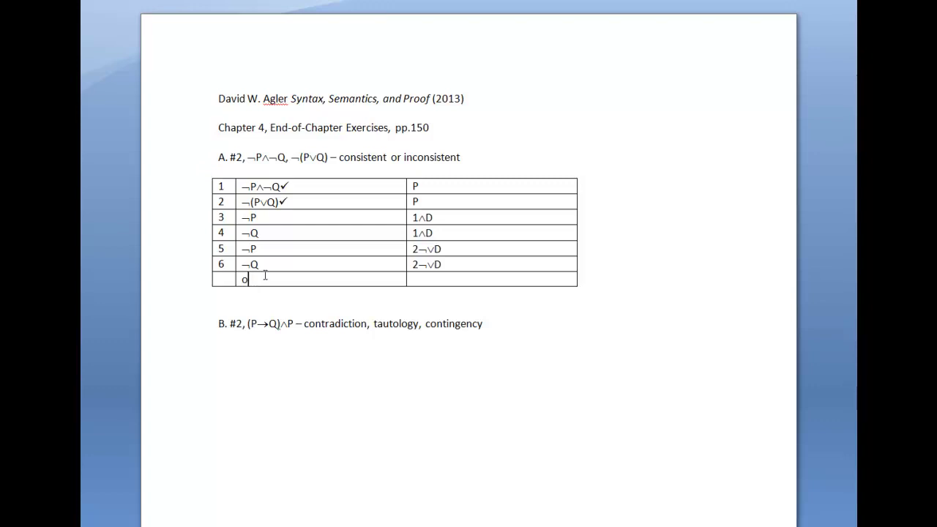
{"action": "left_click_drag", "start_coordinate": [433, 284], "coordinate": [434, 282]}
{"action": "left_click_drag", "start_coordinate": [439, 282], "coordinate": [198, 189]}
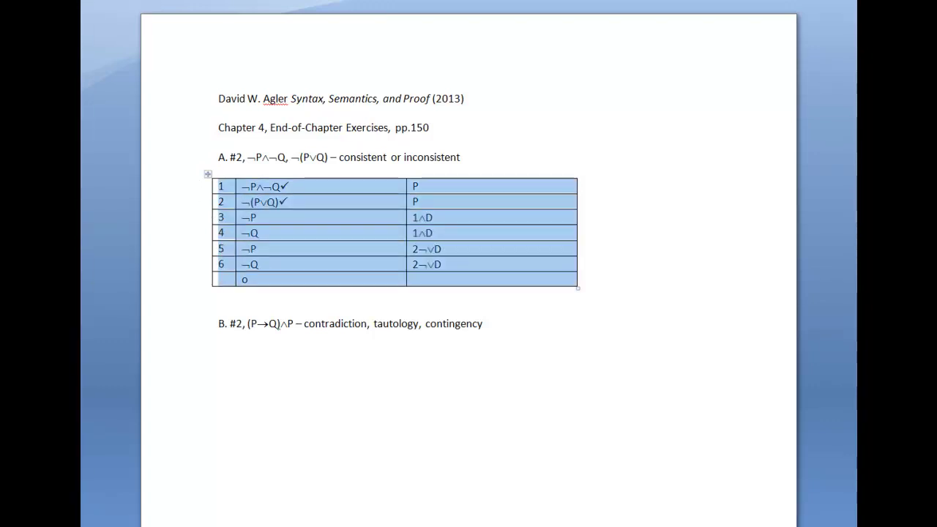
{"action": "key", "text": "ctrl+e"}
{"action": "left_click", "coordinate": [285, 262]}
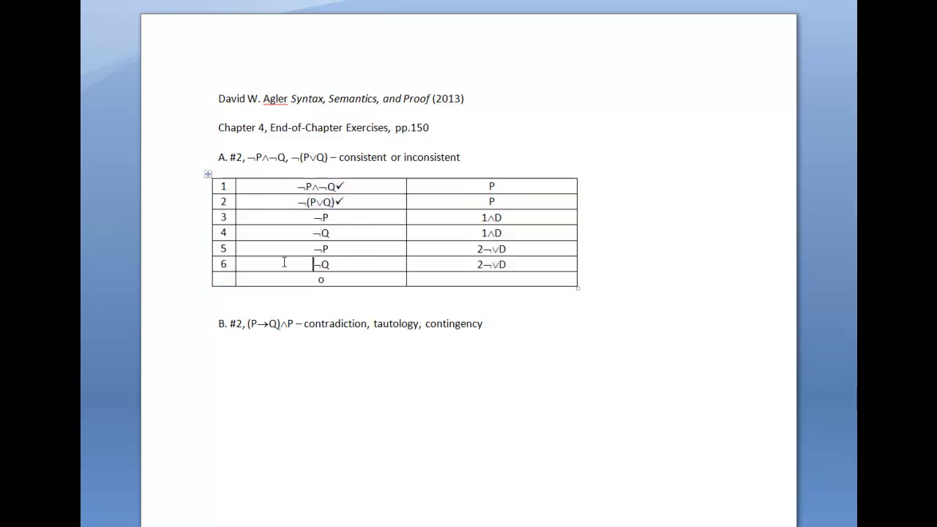
- Set the table's borders to None and add a blank line before exercise B
{"action": "left_click", "coordinate": [208, 175]}
{"action": "right_click", "coordinate": [209, 176]}
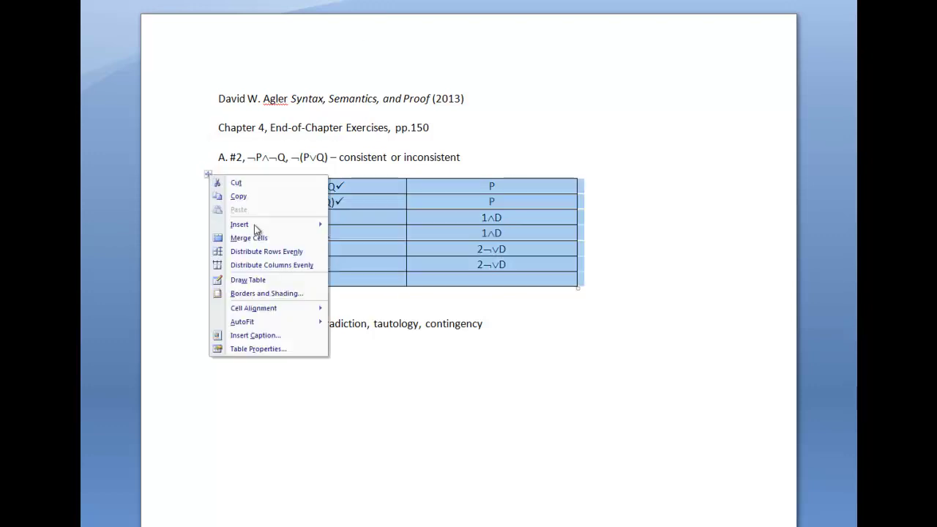
{"action": "left_click", "coordinate": [264, 349]}
{"action": "left_click", "coordinate": [497, 316]}
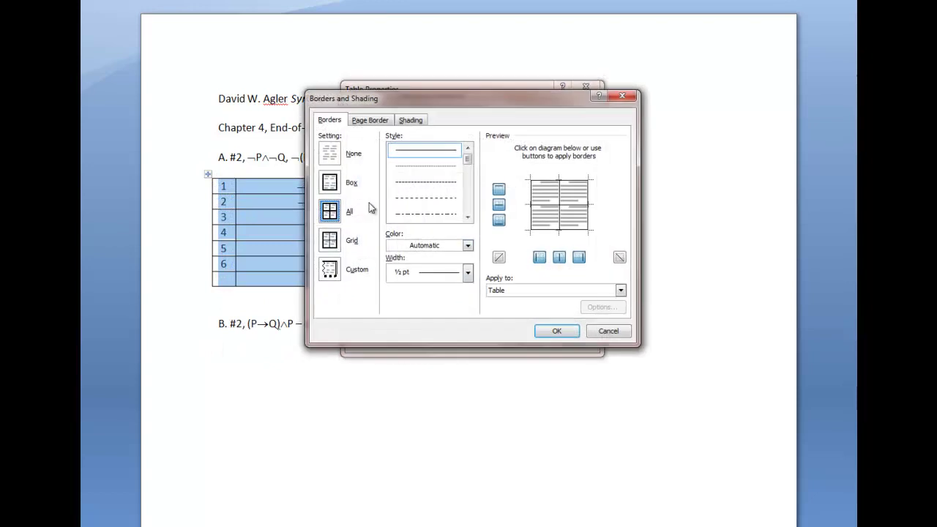
{"action": "left_click", "coordinate": [329, 153]}
{"action": "left_click", "coordinate": [557, 330]}
{"action": "left_click", "coordinate": [519, 338]}
{"action": "left_click", "coordinate": [393, 365]}
{"action": "left_click", "coordinate": [272, 302]}
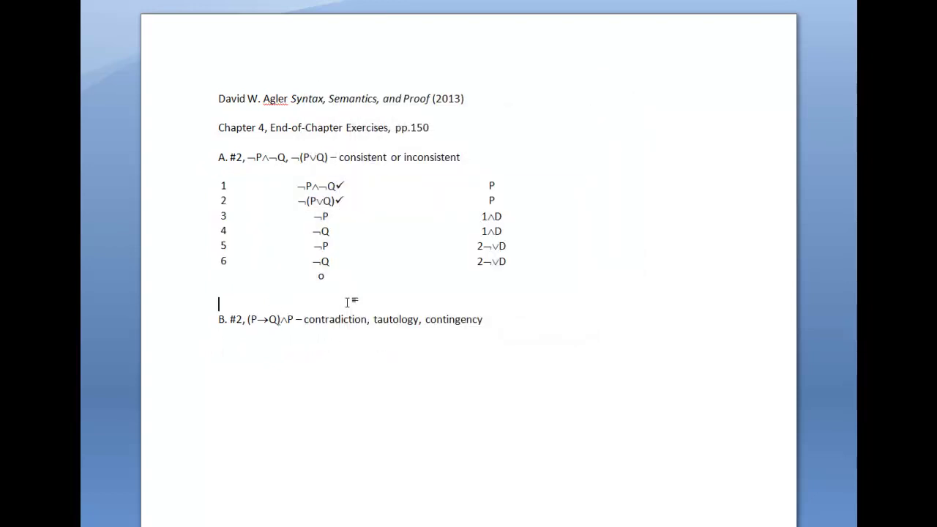
{"action": "key", "text": "Return"}
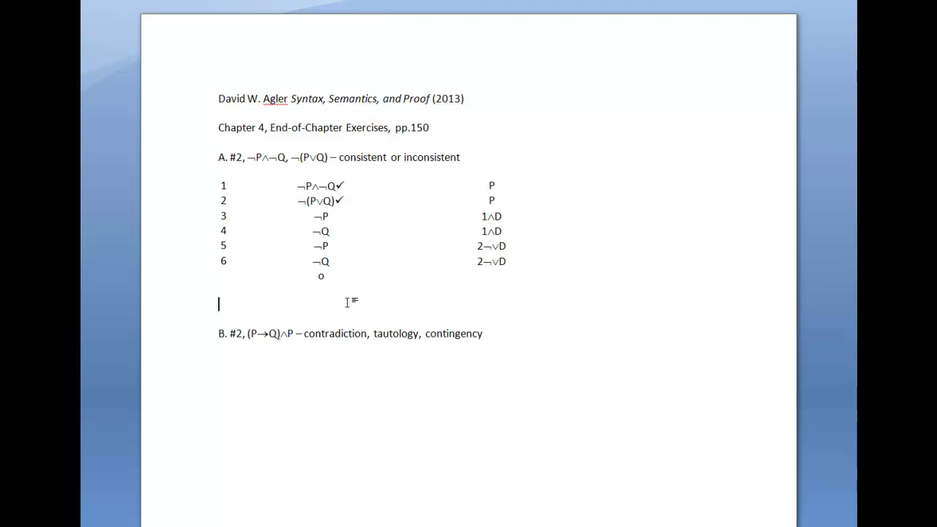
- Bold the answer 'consistent' in line A and delete the extra blank line above exercise B
{"action": "left_click_drag", "start_coordinate": [328, 256], "coordinate": [328, 194]}
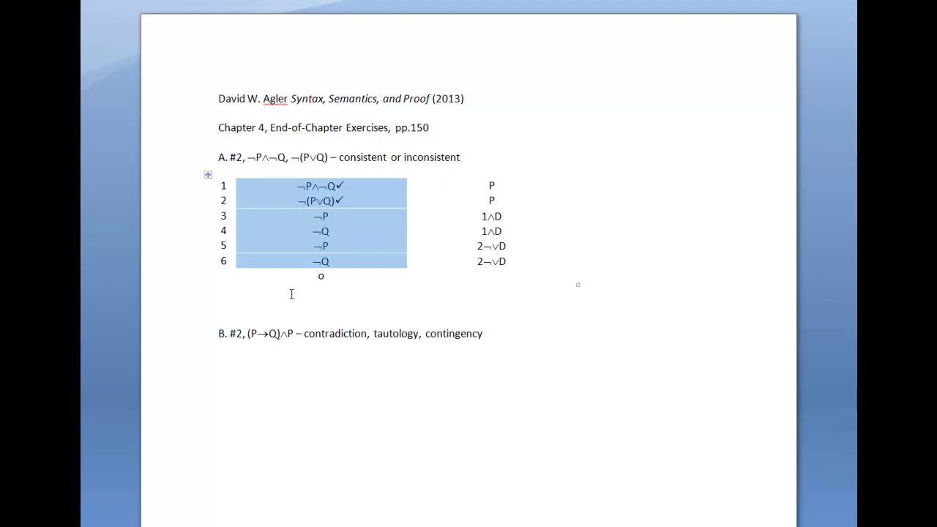
{"action": "left_click", "coordinate": [282, 296]}
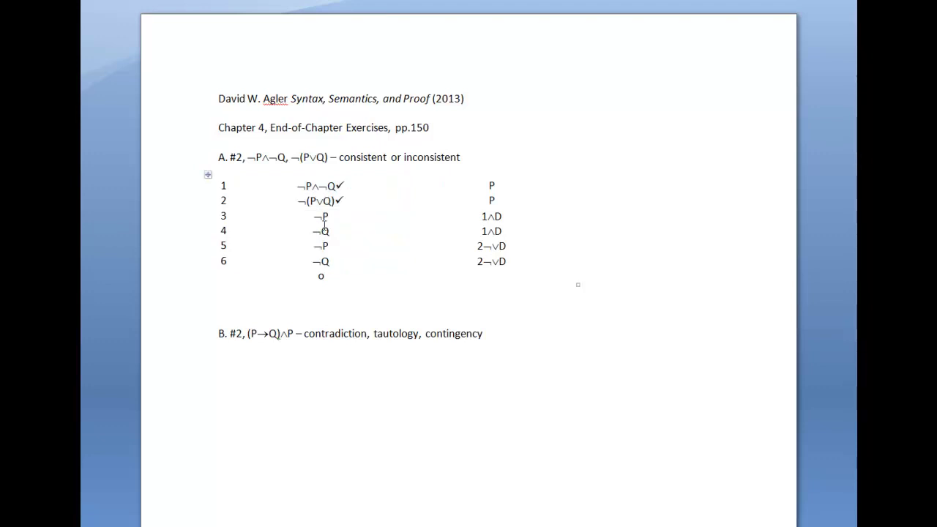
{"action": "double_click", "coordinate": [358, 158]}
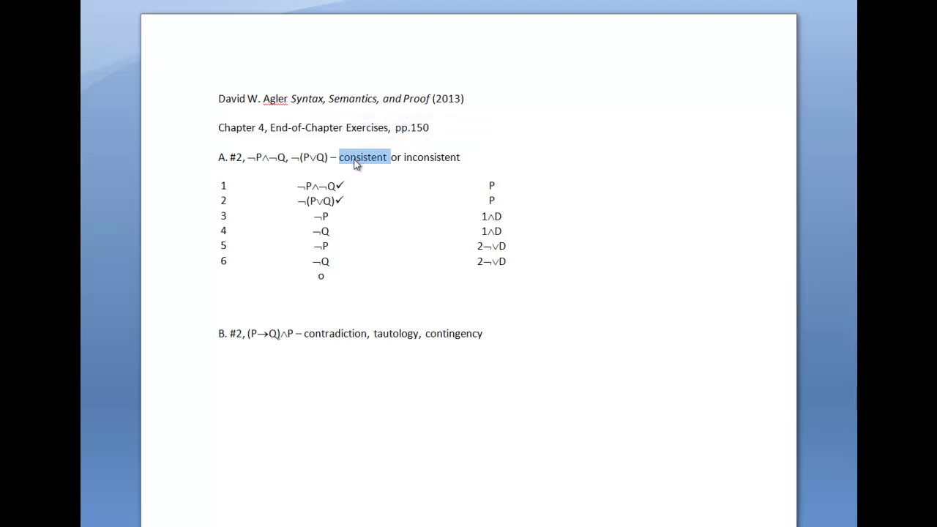
{"action": "key", "text": "ctrl+b"}
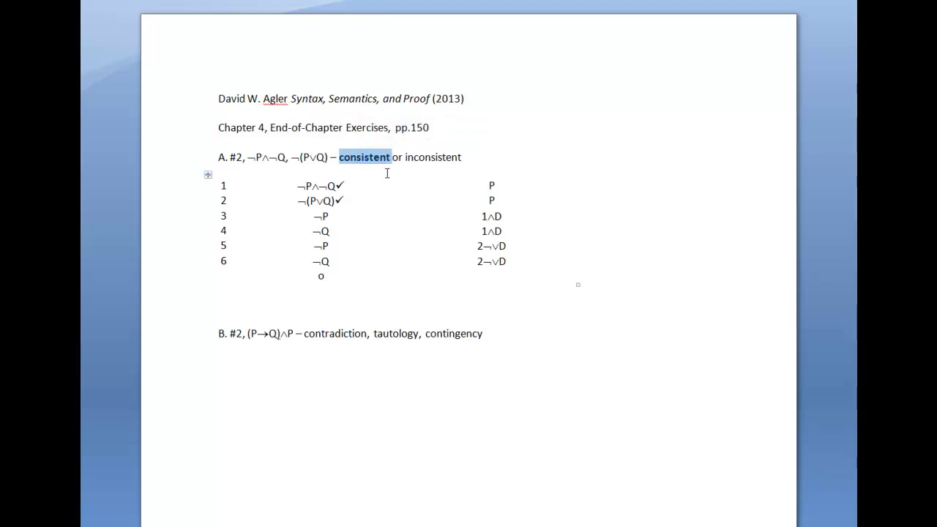
{"action": "left_click", "coordinate": [276, 298]}
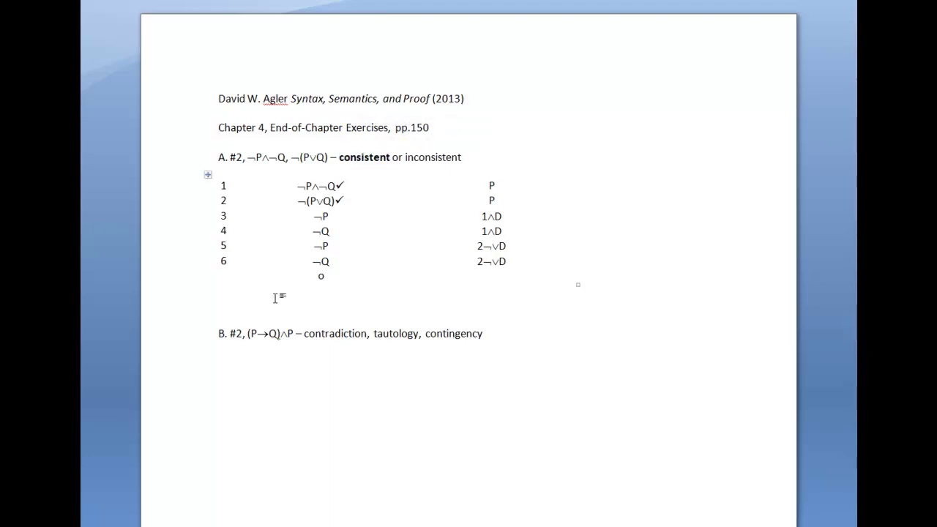
{"action": "key", "text": "Delete"}
{"action": "key", "text": "Delete"}
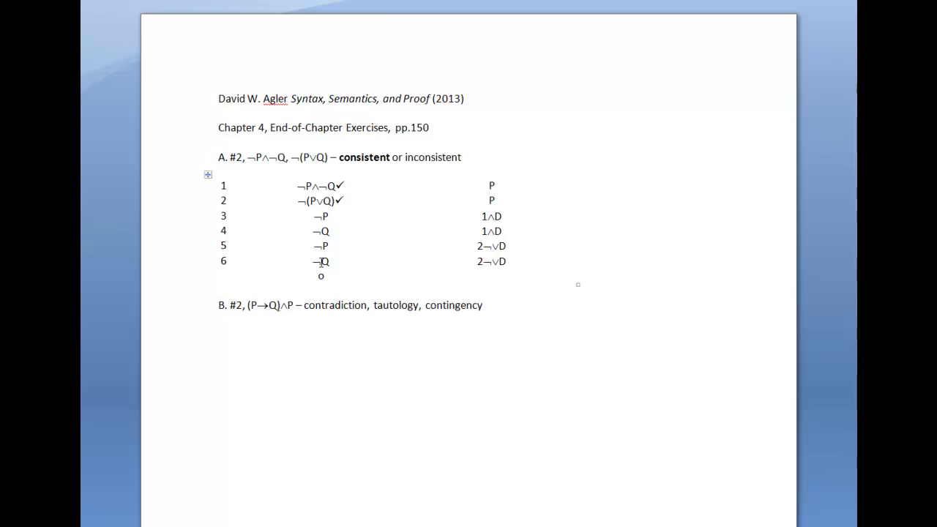
- Delete row 6's ¬, bold its Q, and replace row 7's o with x
{"action": "left_click_drag", "start_coordinate": [321, 260], "coordinate": [313, 261]}
{"action": "key", "text": "ctrl+c"}
{"action": "key", "text": "Delete"}
{"action": "left_click_drag", "start_coordinate": [316, 260], "coordinate": [312, 232]}
{"action": "key", "text": "ctrl+b"}
{"action": "key", "text": "ctrl+b"}
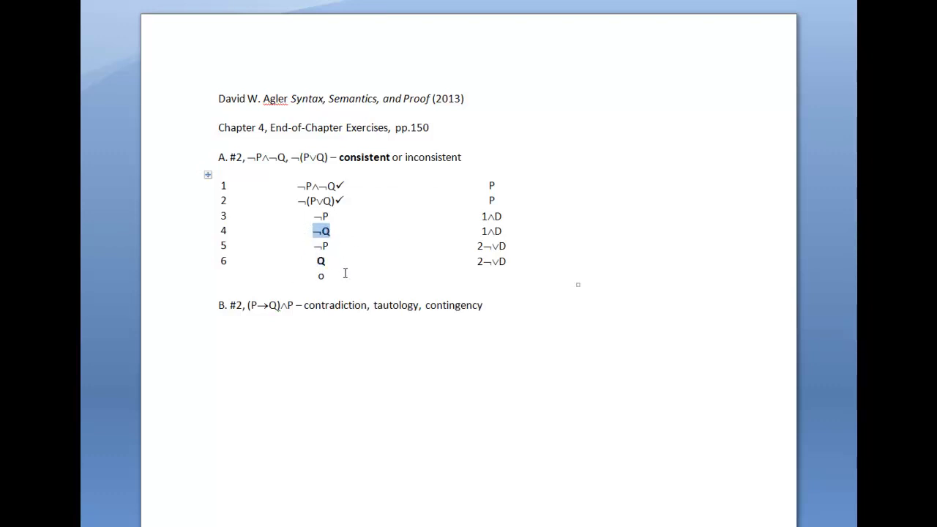
{"action": "left_click_drag", "start_coordinate": [326, 275], "coordinate": [320, 280]}
{"action": "type", "text": "x"}
- Paste the ¬ back before row 6's bold Q and change row 7's x back to o
{"action": "left_click", "coordinate": [340, 294]}
{"action": "left_click_drag", "start_coordinate": [335, 276], "coordinate": [319, 189]}
{"action": "left_click", "coordinate": [330, 301]}
{"action": "left_click", "coordinate": [329, 261]}
{"action": "left_click", "coordinate": [333, 232]}
{"action": "left_click", "coordinate": [319, 261]}
{"action": "key", "text": "ctrl+v"}
{"action": "double_click", "coordinate": [321, 275]}
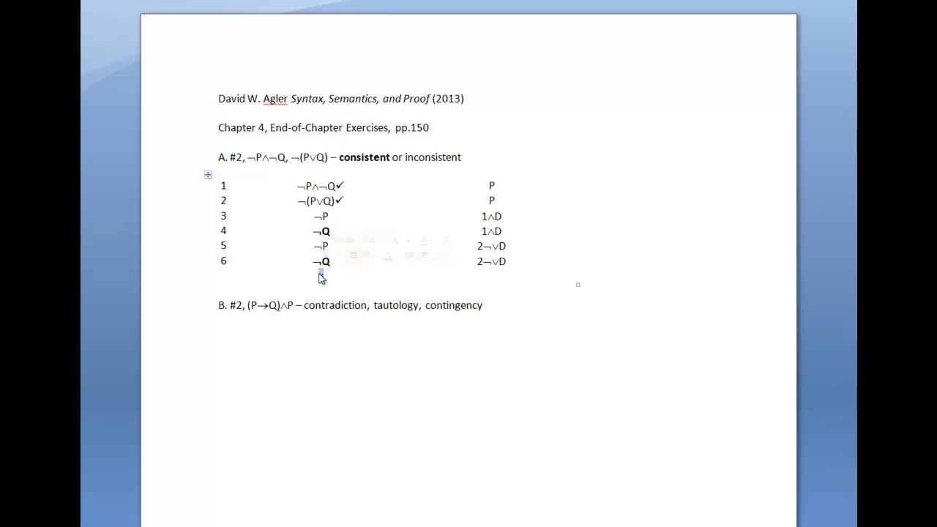
{"action": "type", "text": "o"}
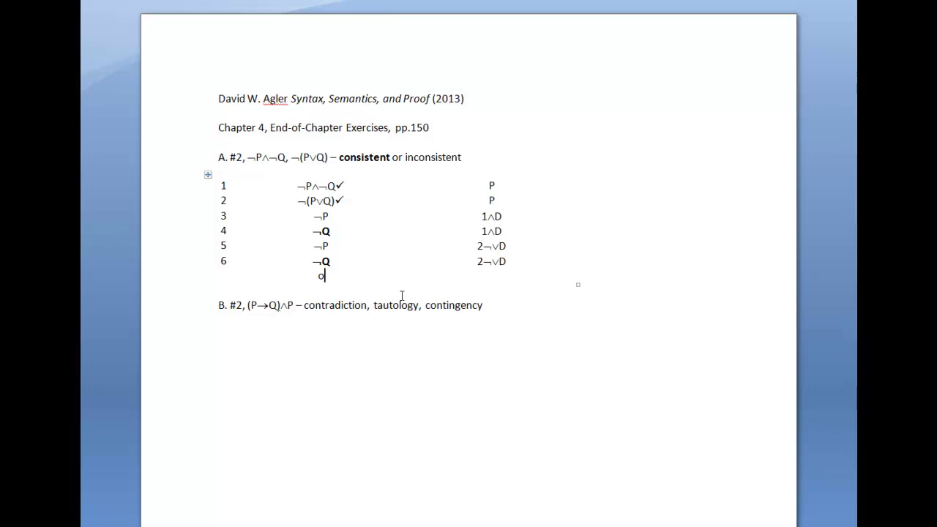